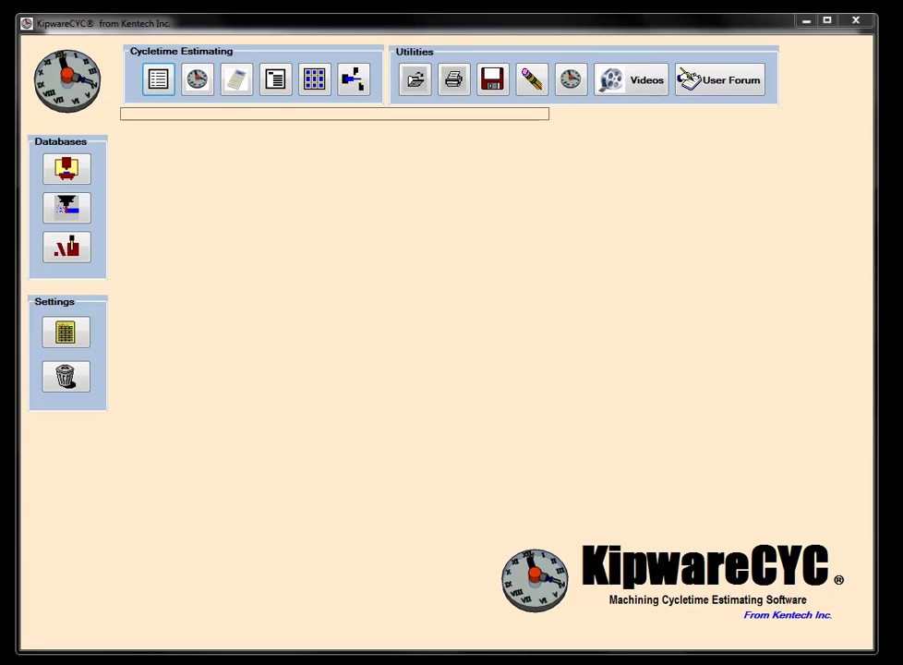
Step: Load Multi_Mill_Sample.cyc and check its five Haas VF-1 operations totalling 6.65
click(414, 82)
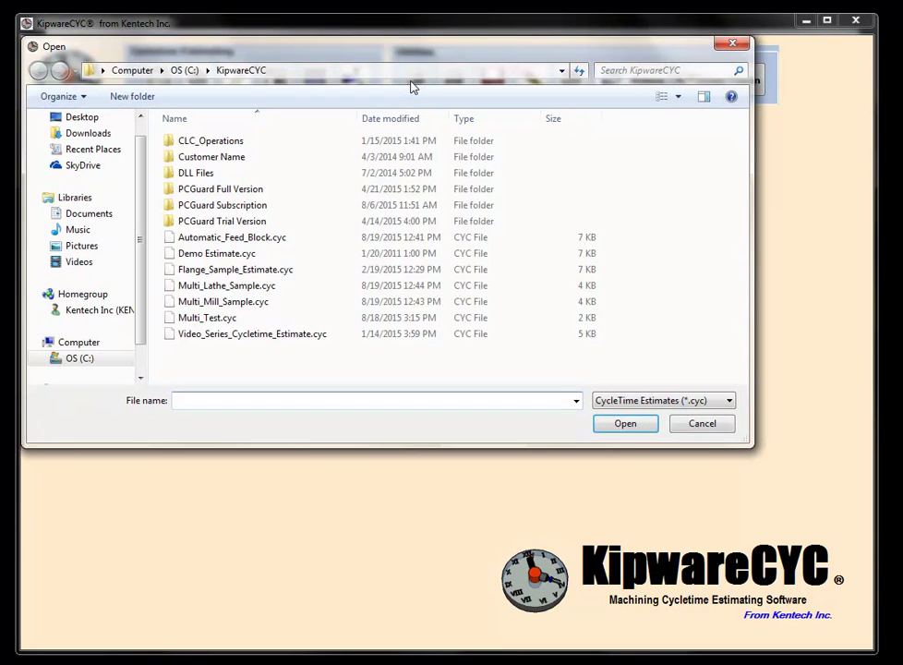
click(236, 305)
double_click(236, 307)
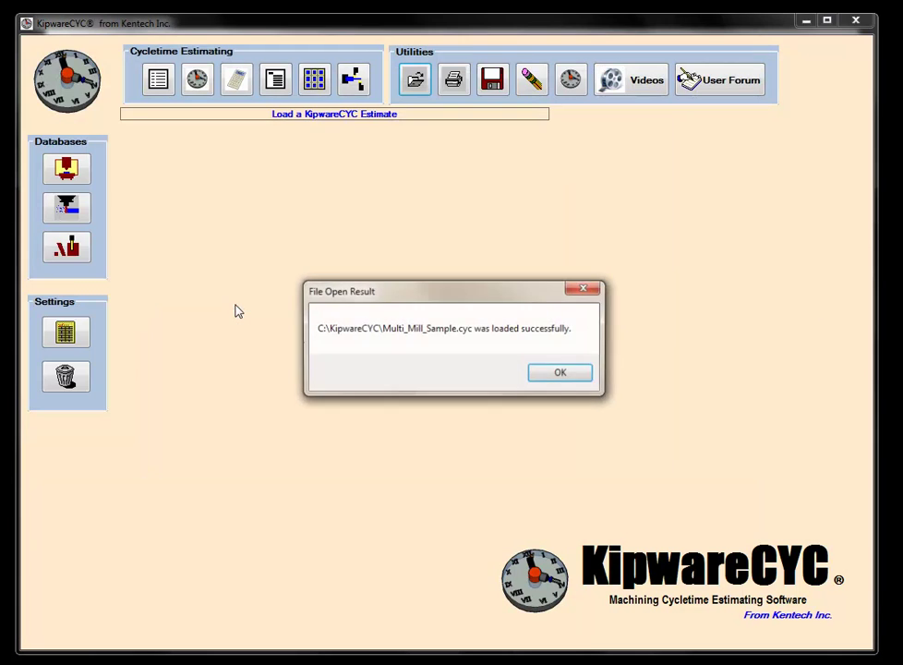
click(535, 372)
click(276, 92)
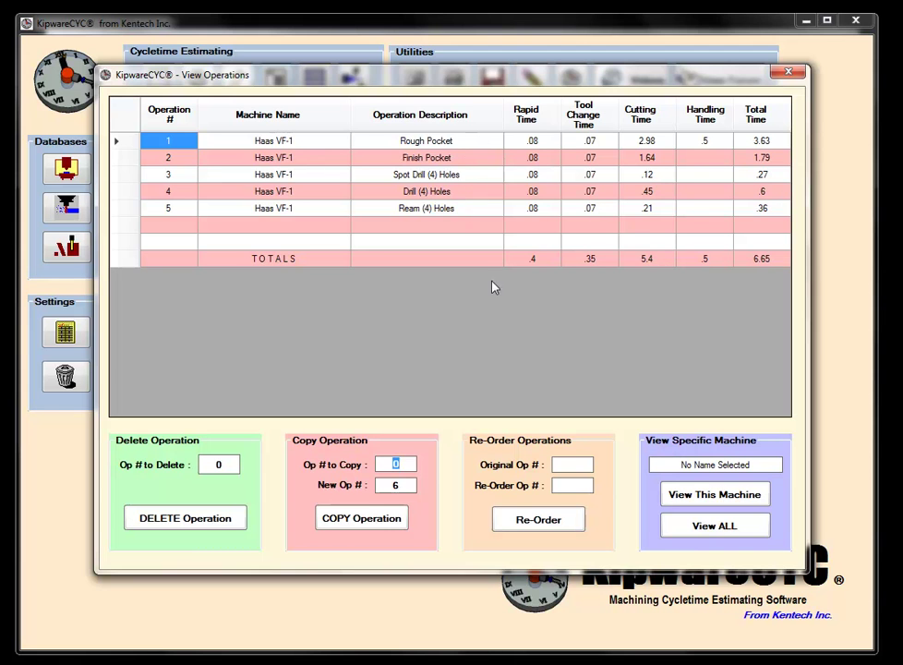
click(788, 73)
Step: In the multiple-part mill calculation, enter 6.0 fixtures spaced 12.0 inches apart
click(315, 81)
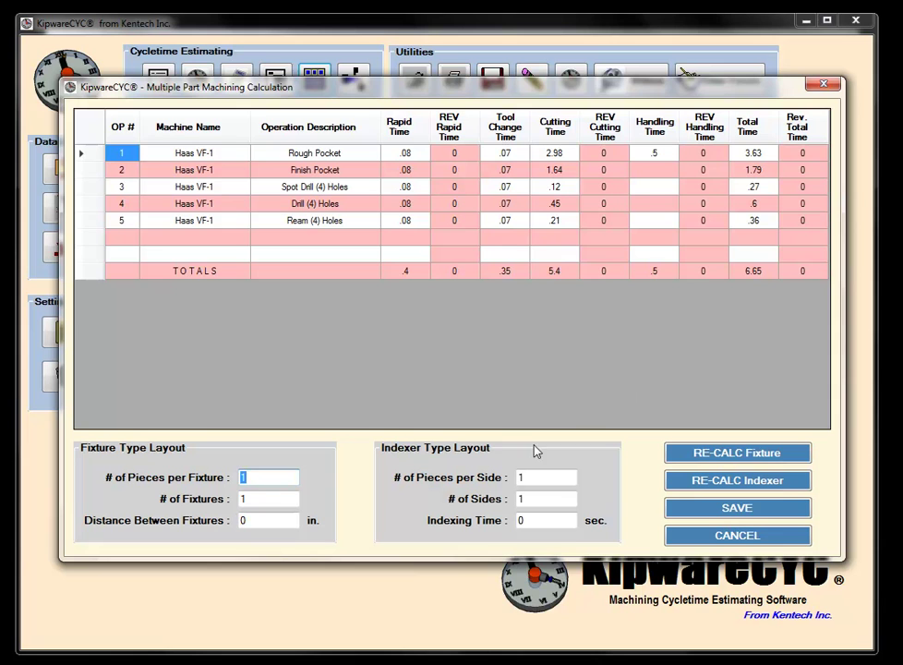
click(269, 478)
key(Tab)
text(6.0)
key(Tab)
text(12.0)
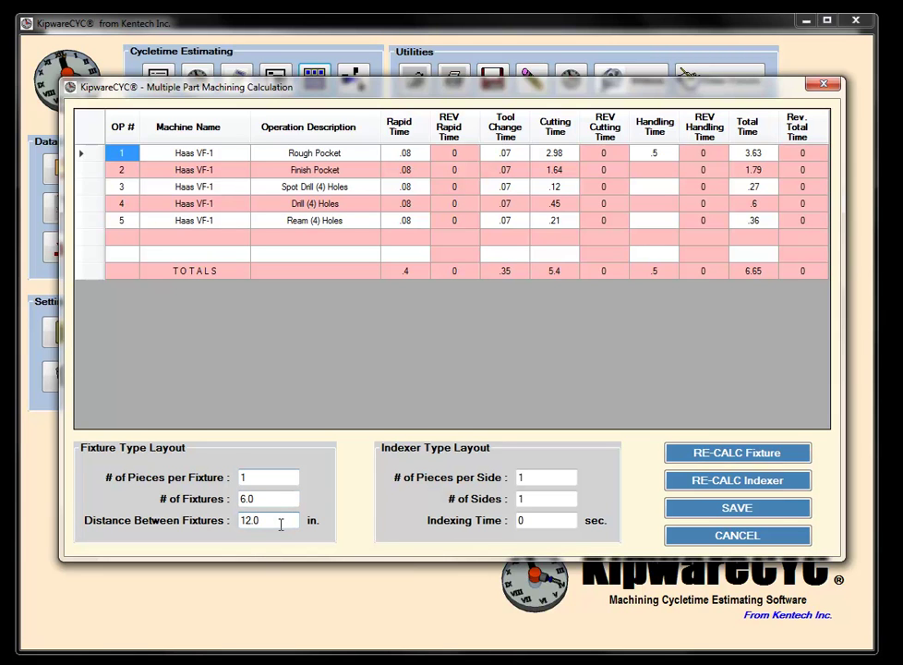
Step: Run RE-CALC Fixture to get a revised total time of 34.31 versus 6.65
click(729, 457)
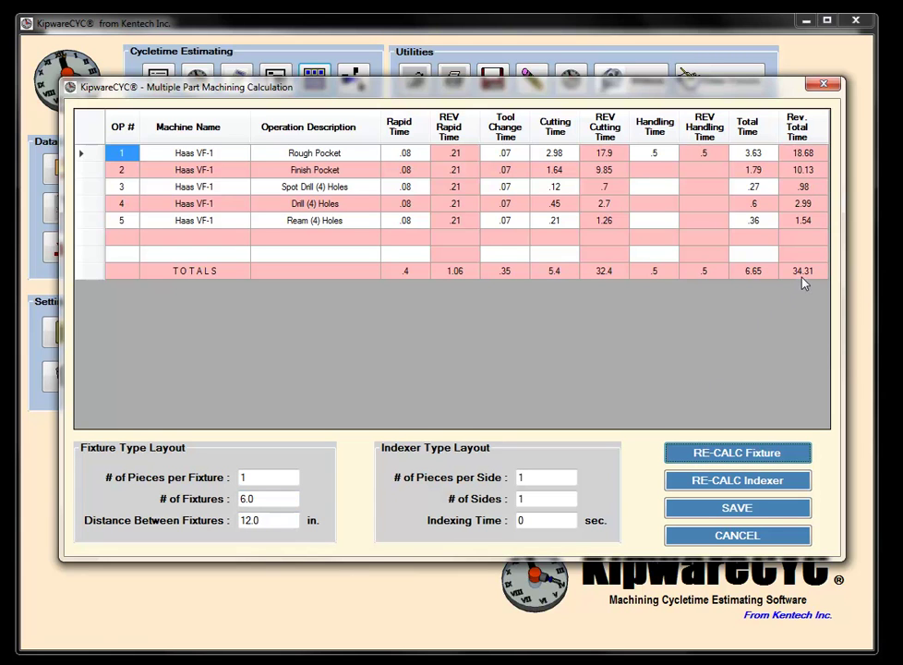
Step: Set the indexer to 2 pieces per side, 4 sides and 15.0 sec indexing, then recalculate to 49.86
double_click(547, 477)
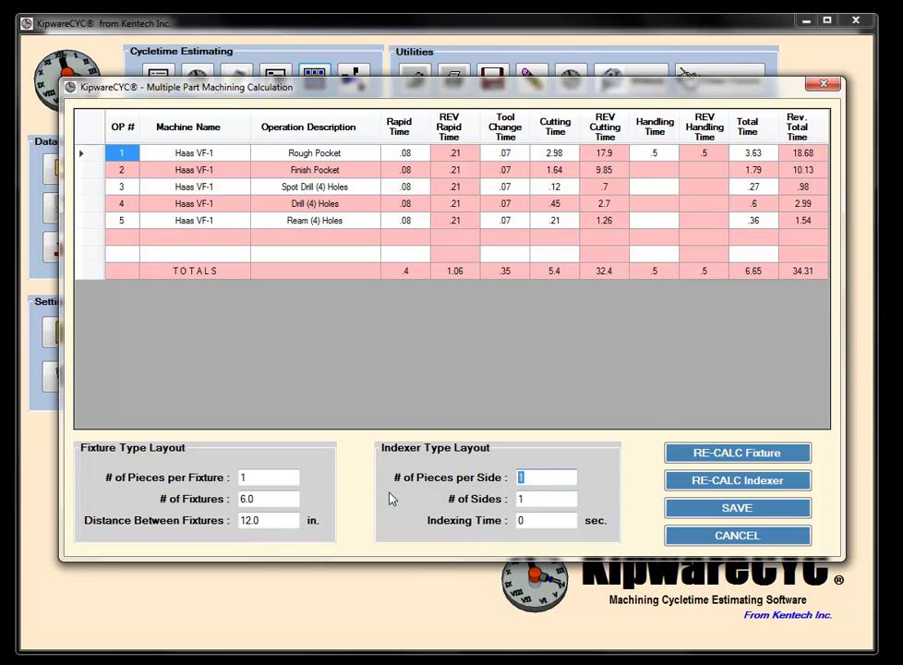
text(2)
key(Tab)
text(4)
key(Tab)
text(15.0)
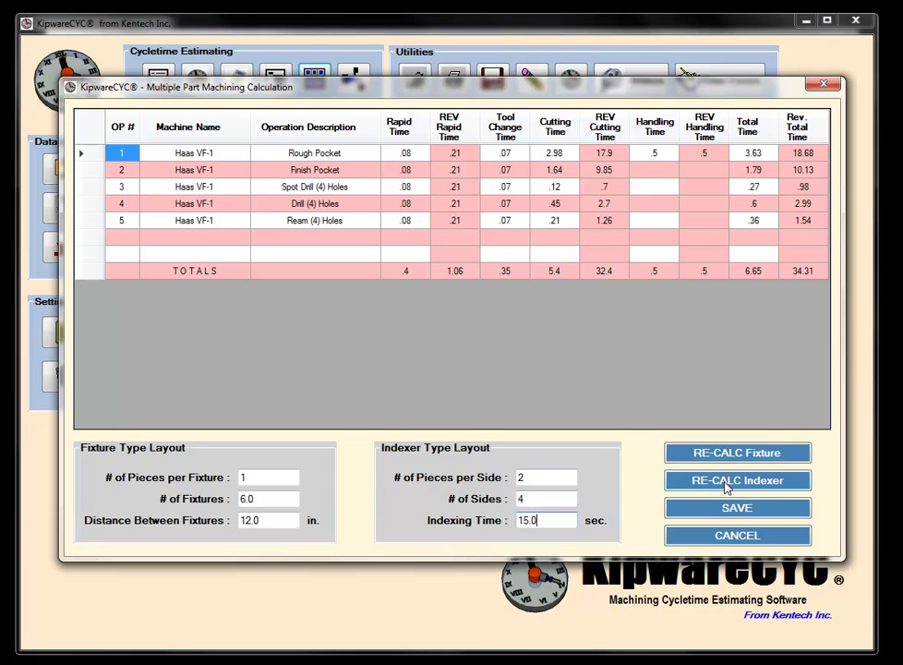
click(727, 487)
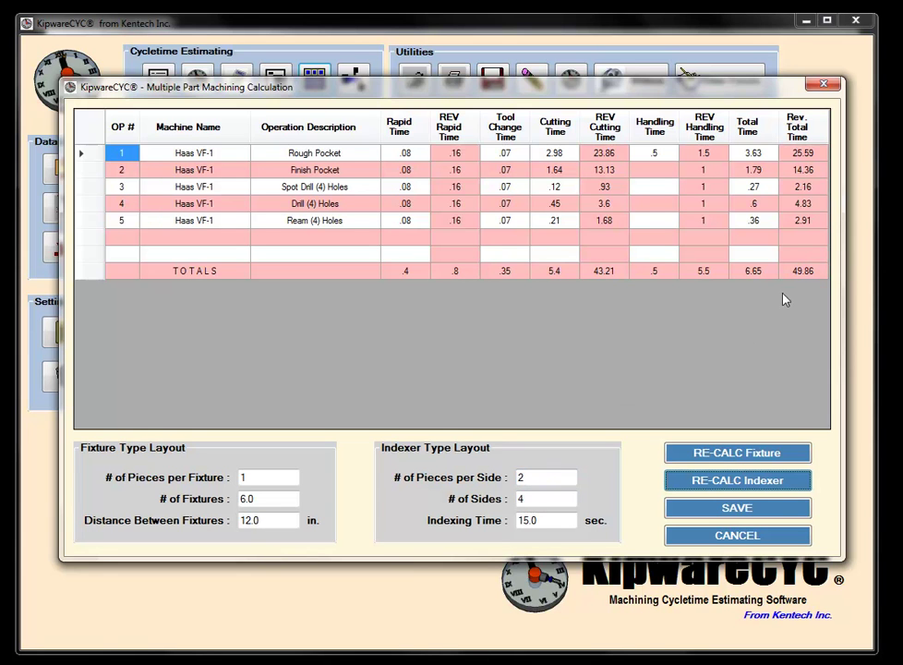
Step: Close the Multiple Part Machining Calculation window with Esc
key(Escape)
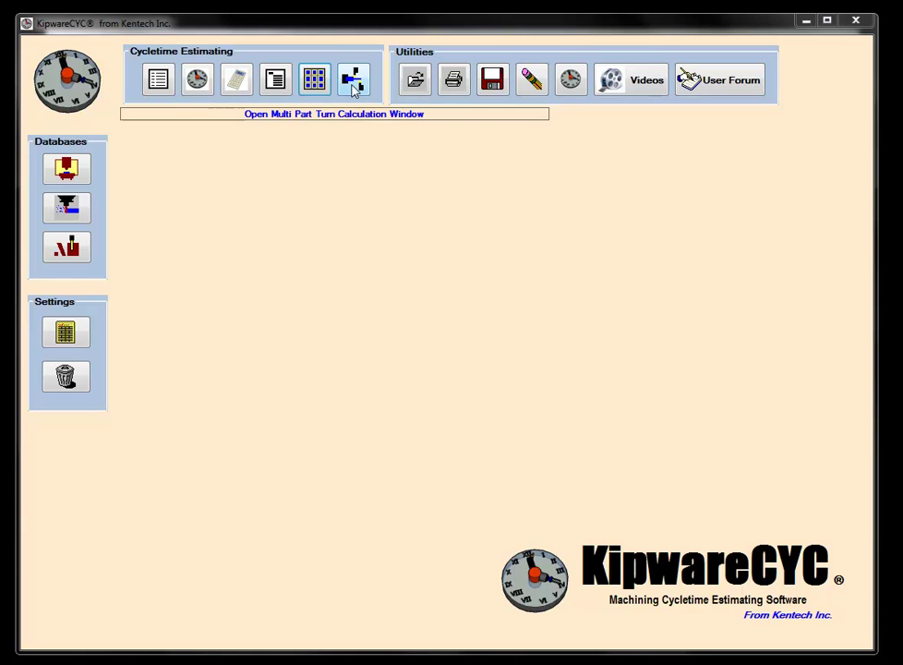
Step: Load Multi_Lathe_Sample.cyc and list its four Haas SL-10 operations totalling 20.65
click(411, 85)
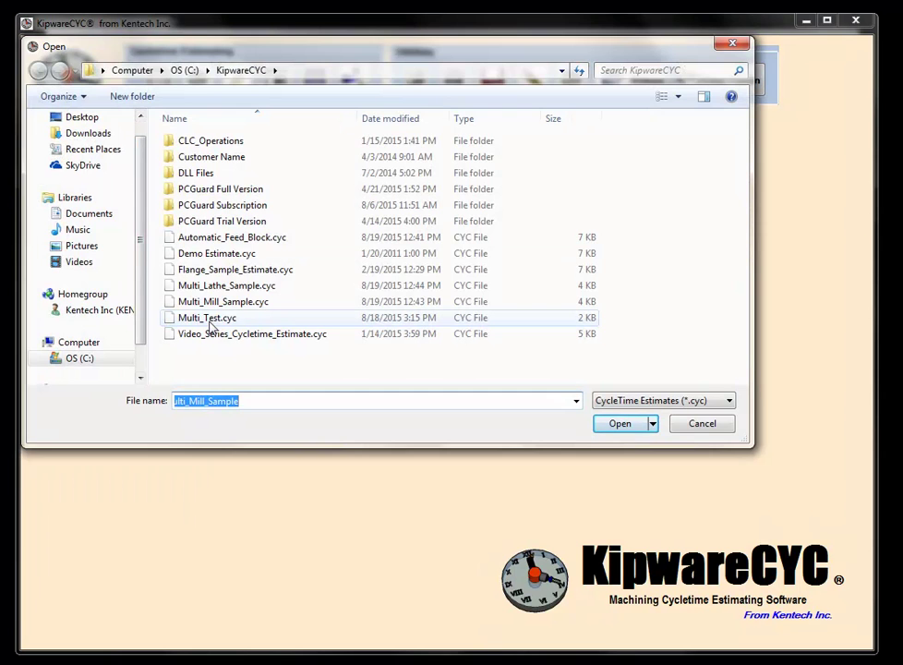
double_click(232, 286)
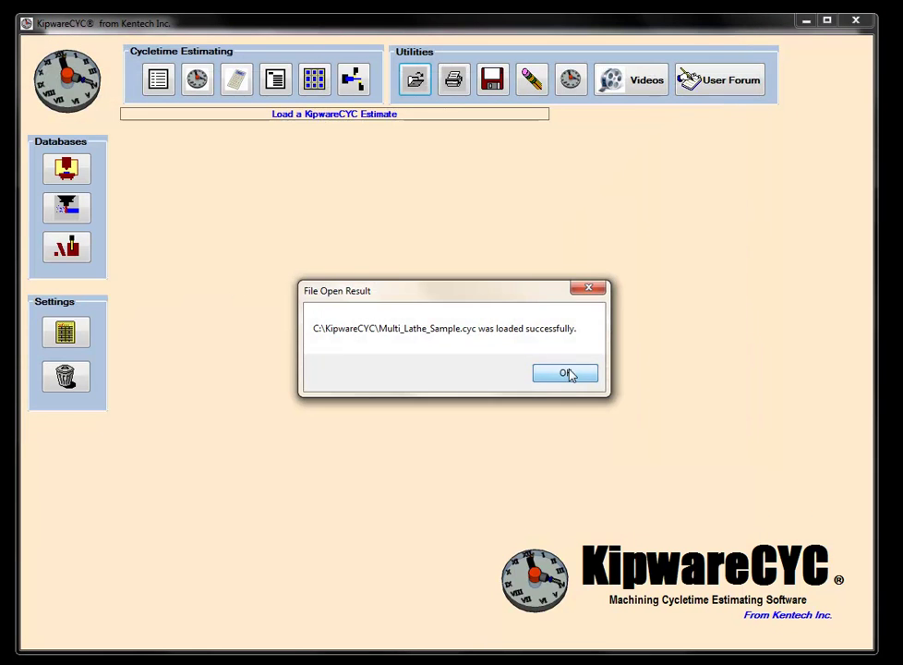
click(565, 372)
click(275, 81)
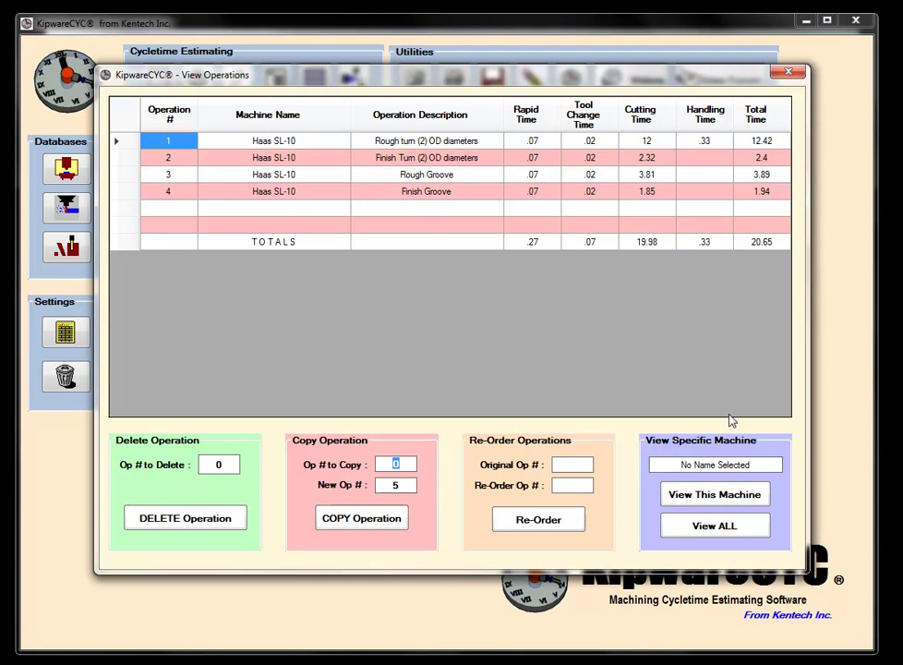
Step: In Turret Synchronization, trial-move Finish Turn and Finish Groove to Turret B, then reset everything to Turret A
click(788, 72)
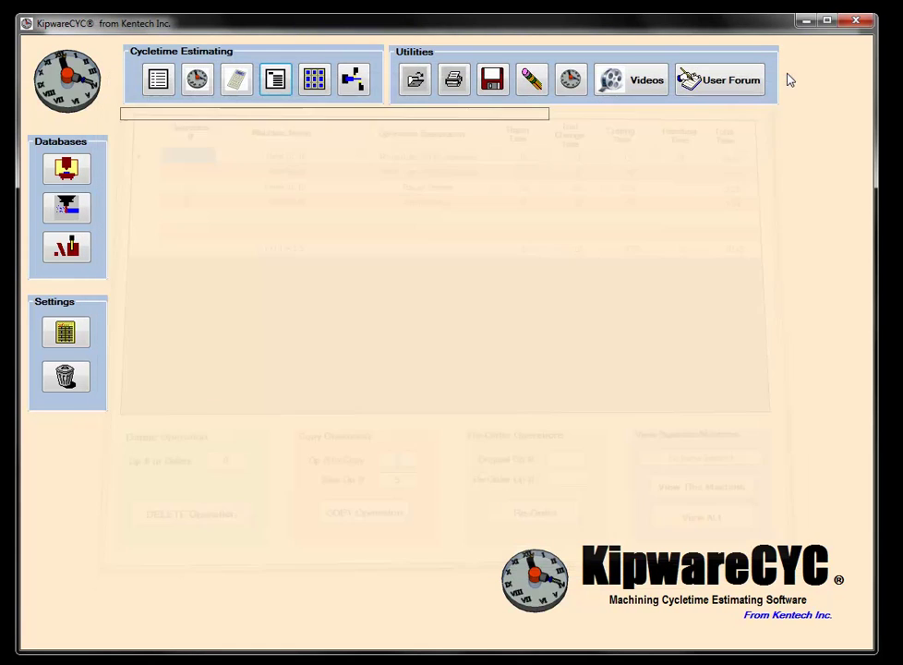
click(354, 80)
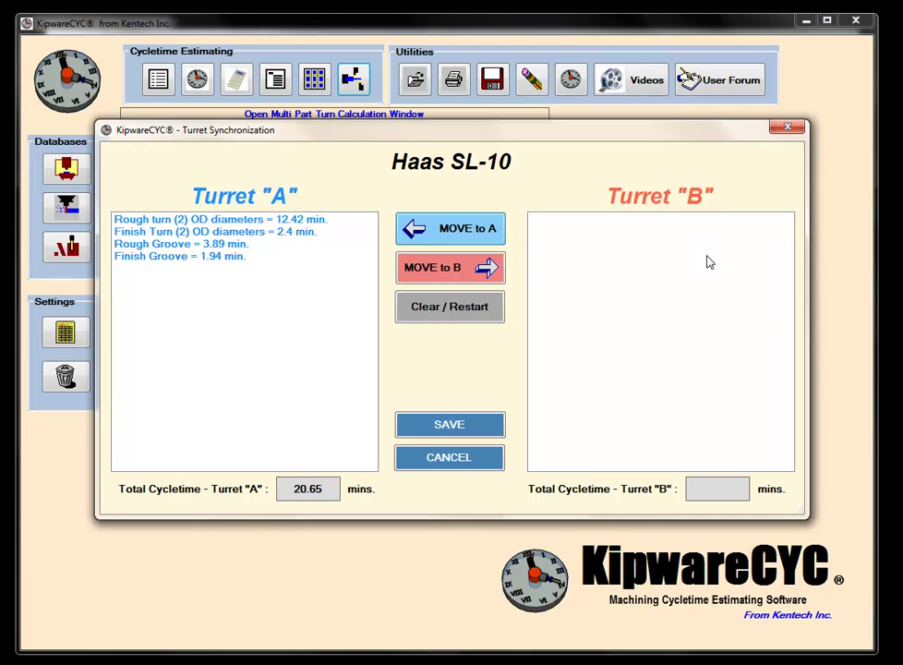
click(264, 237)
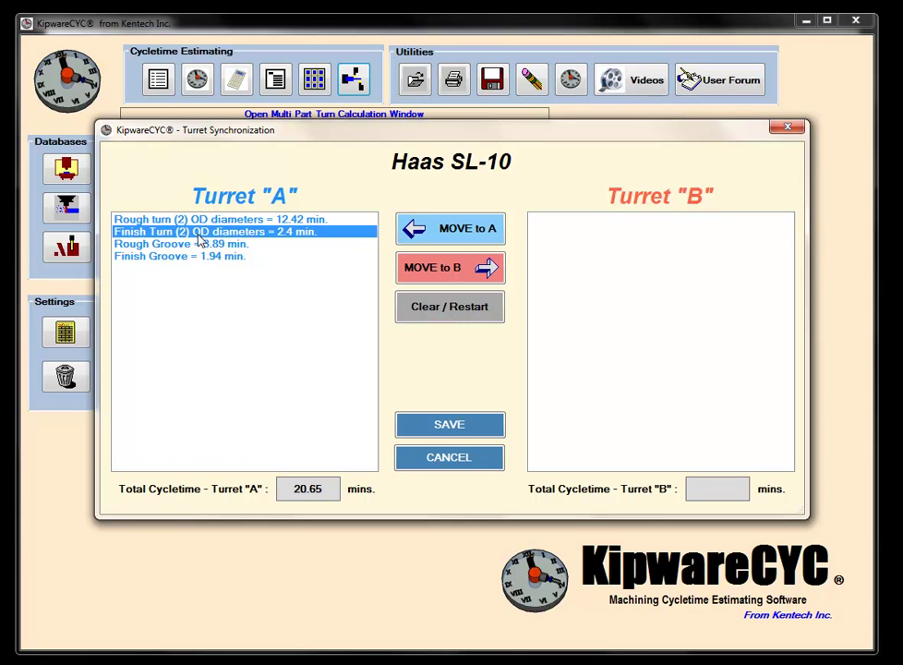
click(450, 267)
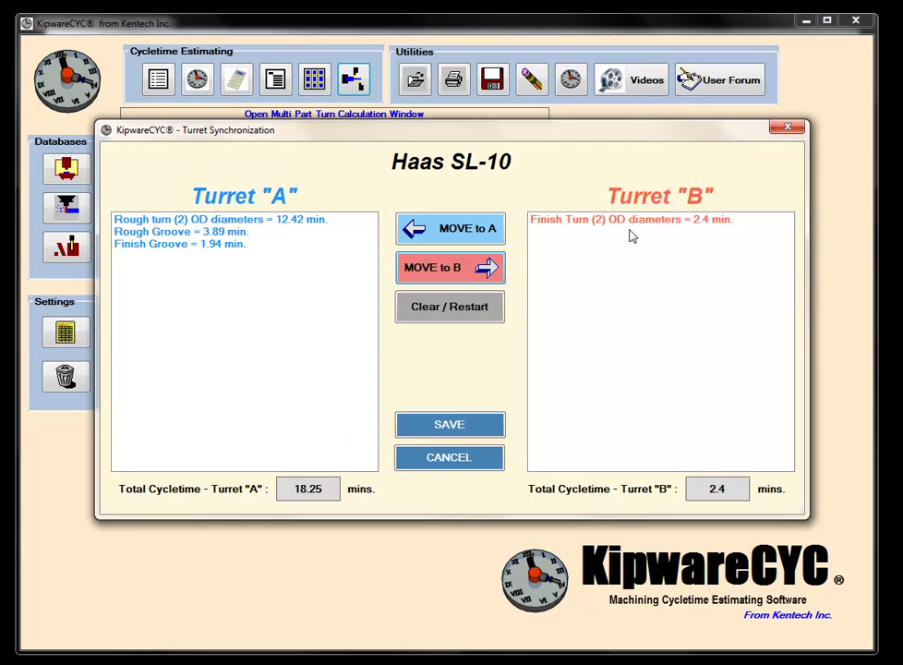
click(218, 245)
click(457, 280)
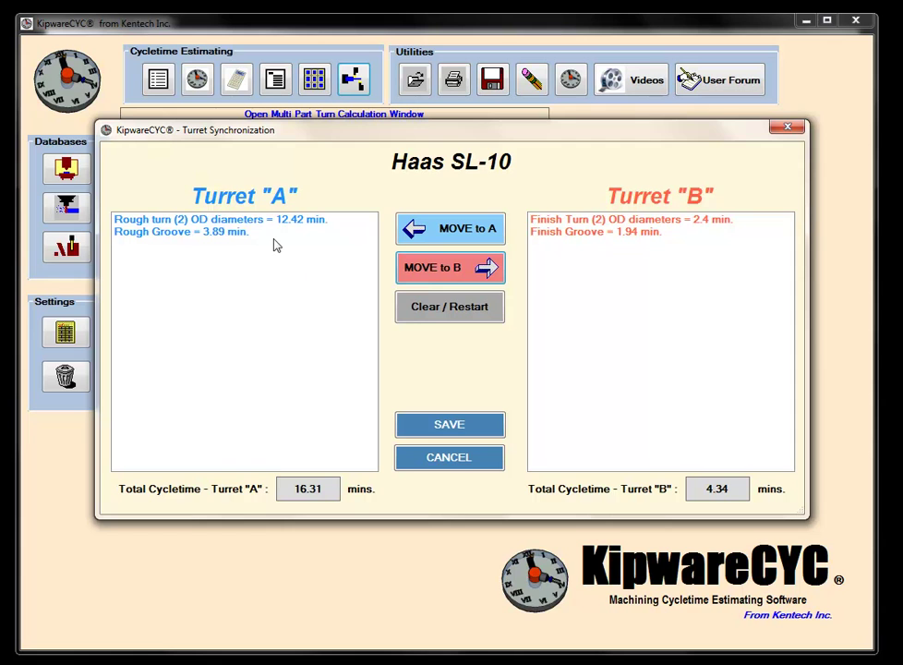
click(411, 310)
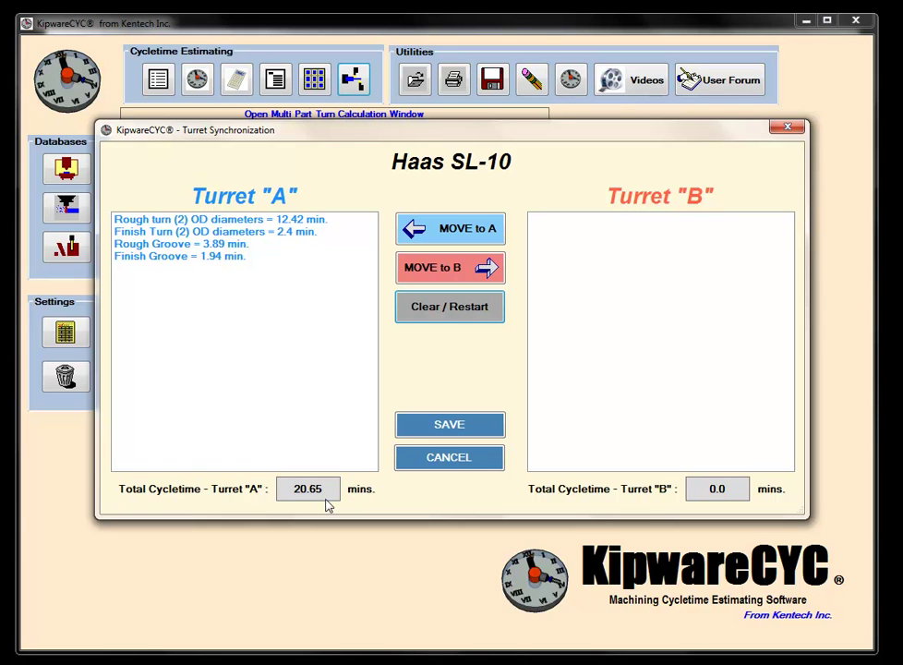
click(261, 232)
click(419, 277)
click(237, 245)
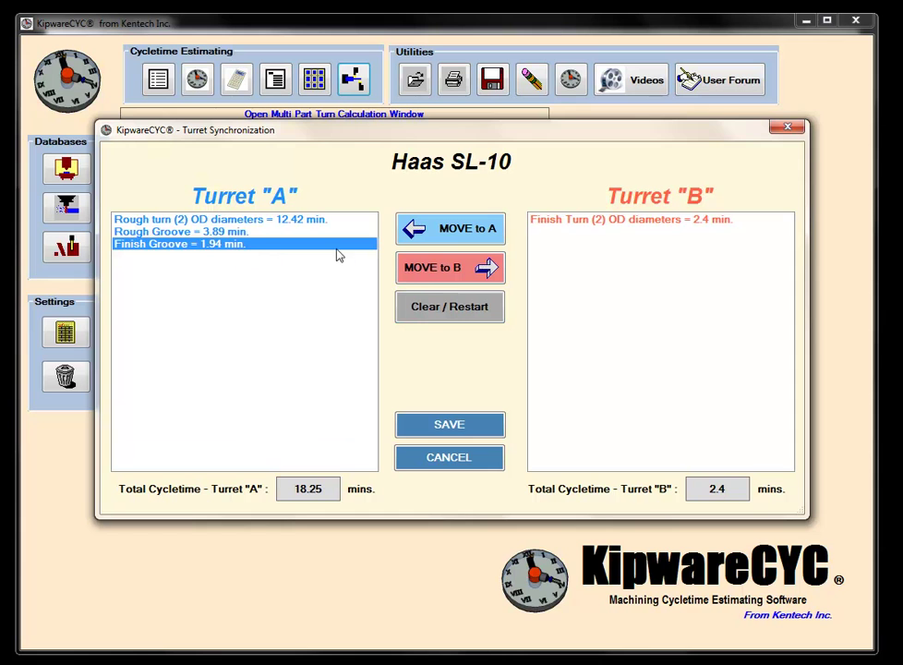
click(416, 277)
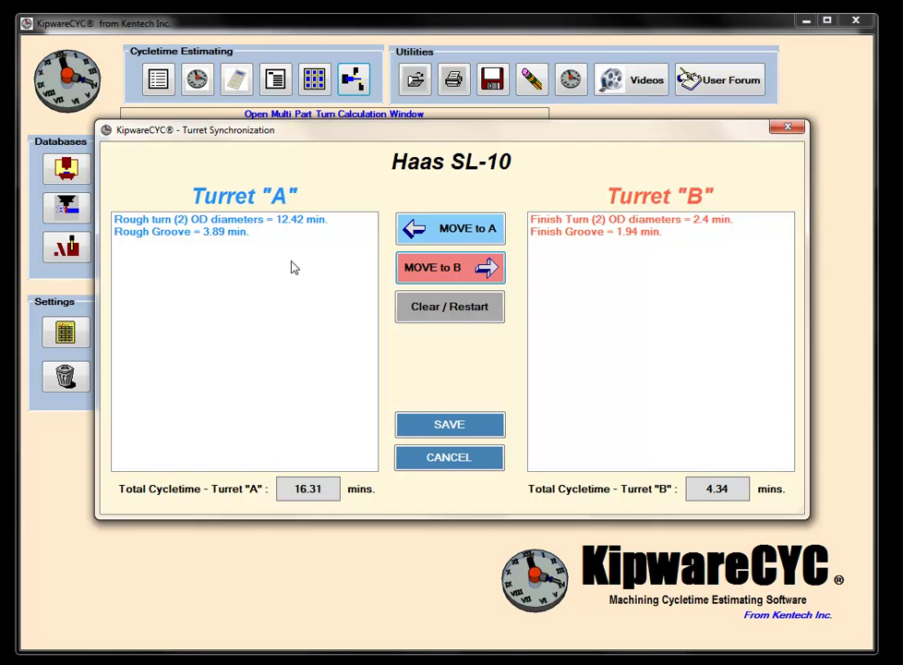
click(566, 233)
click(489, 232)
click(542, 219)
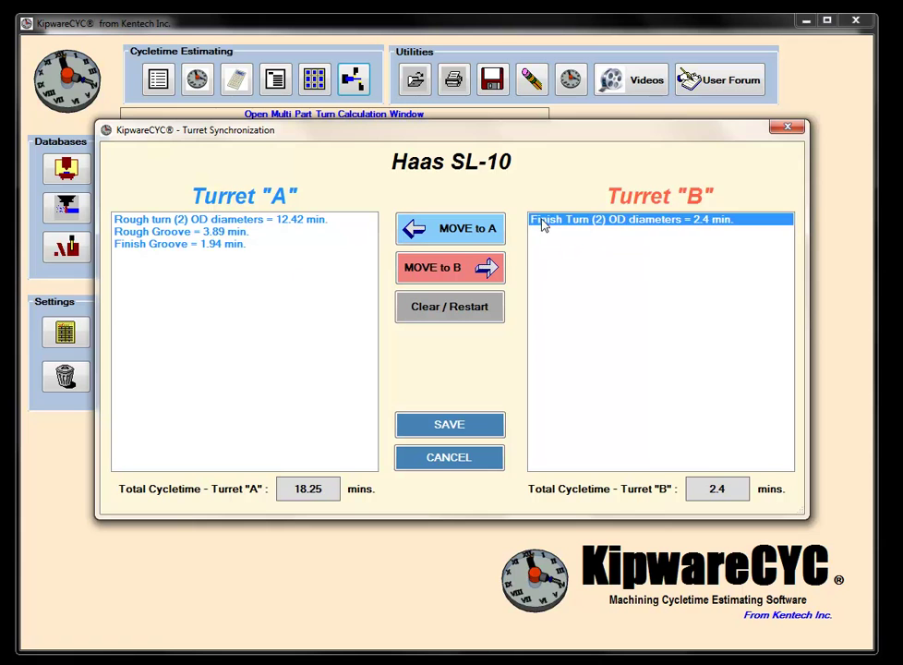
click(485, 228)
Step: Move Rough turn (2) OD diameters to Turret B, leaving 8.23 on A and 12.42 on B
click(267, 221)
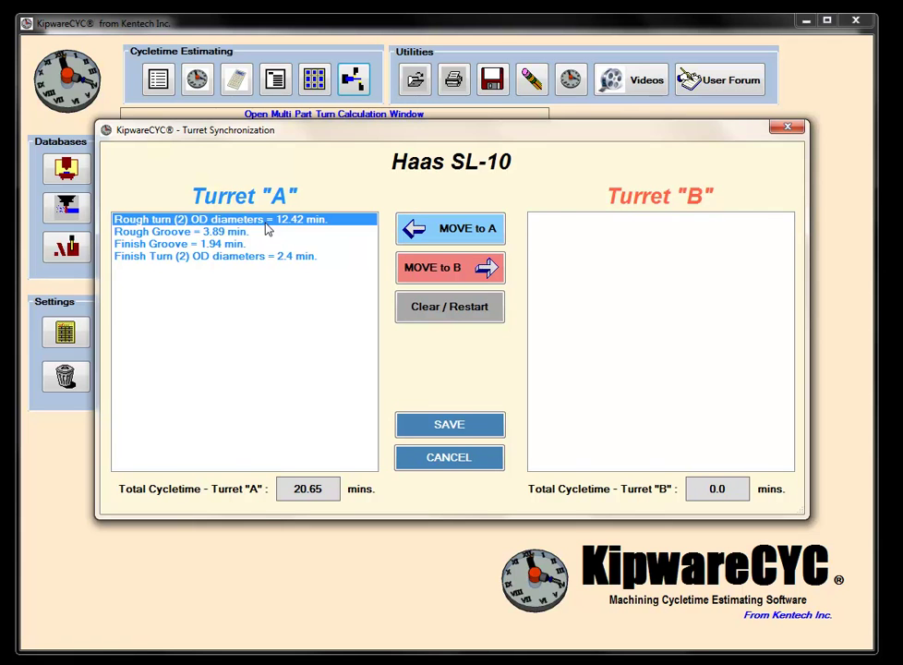
click(466, 268)
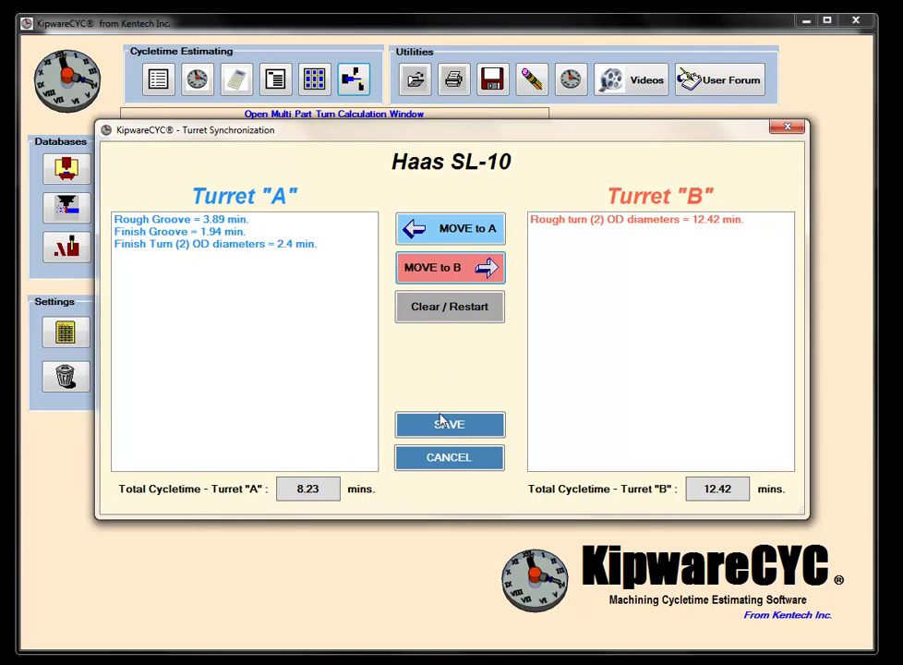
Step: Cancel Turret Synchronization without saving, then view and close the About KipwareCYC box
click(460, 462)
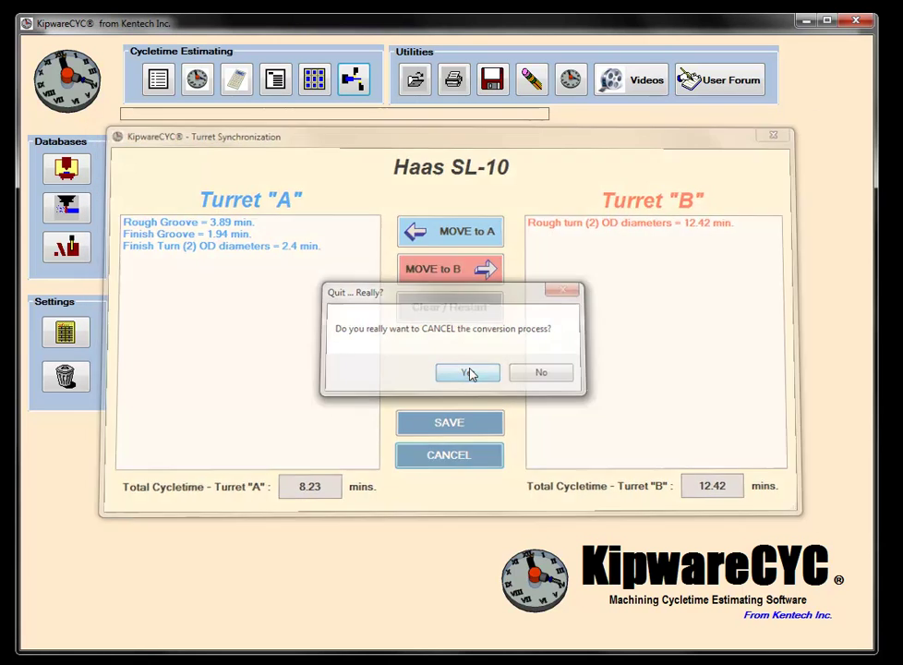
click(468, 374)
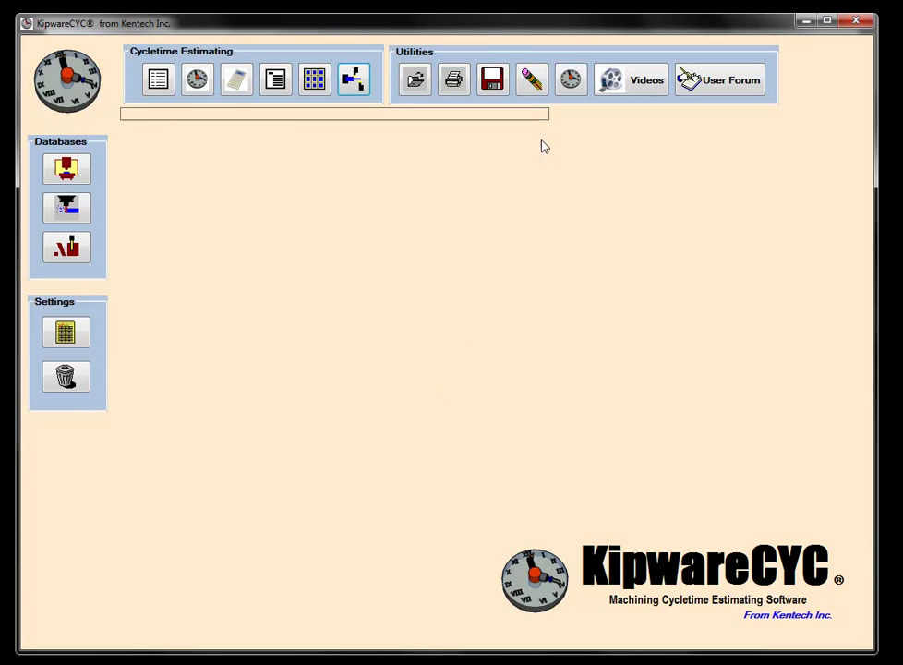
click(565, 92)
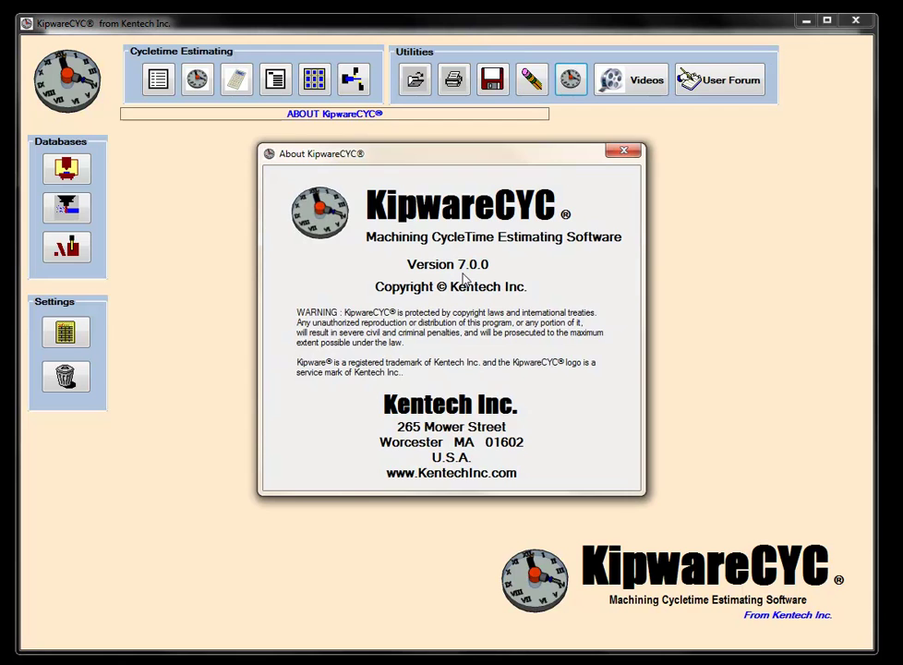
click(624, 151)
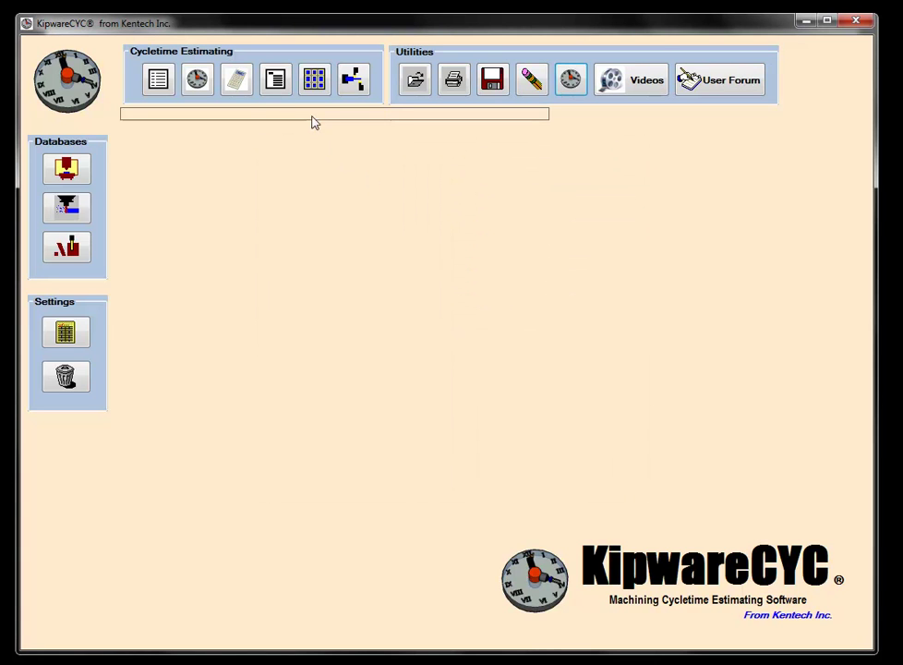